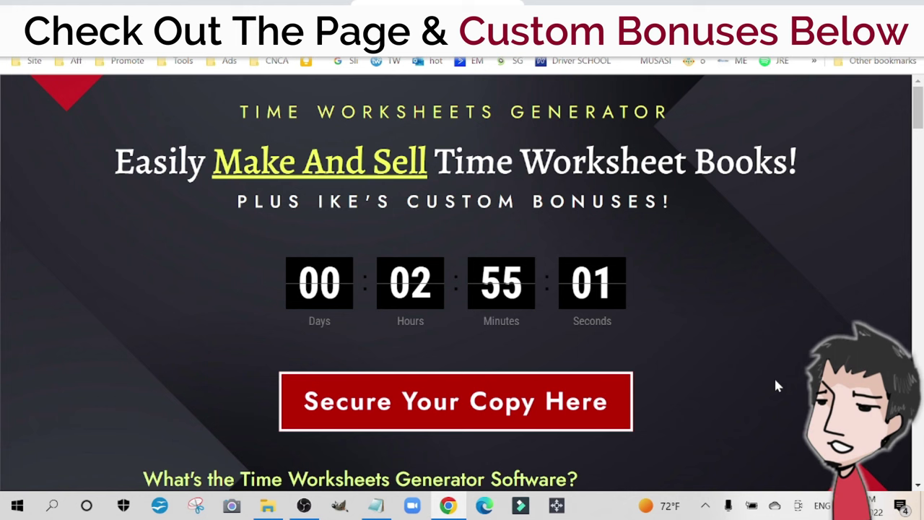
Scroll through the Sudoku, Maze, Mandala and Cover Creator bonuses, then back to the Bonuses heading
{"action": "scroll", "coordinate": [704, 283], "scroll_direction": "down", "scroll_amount": 7}
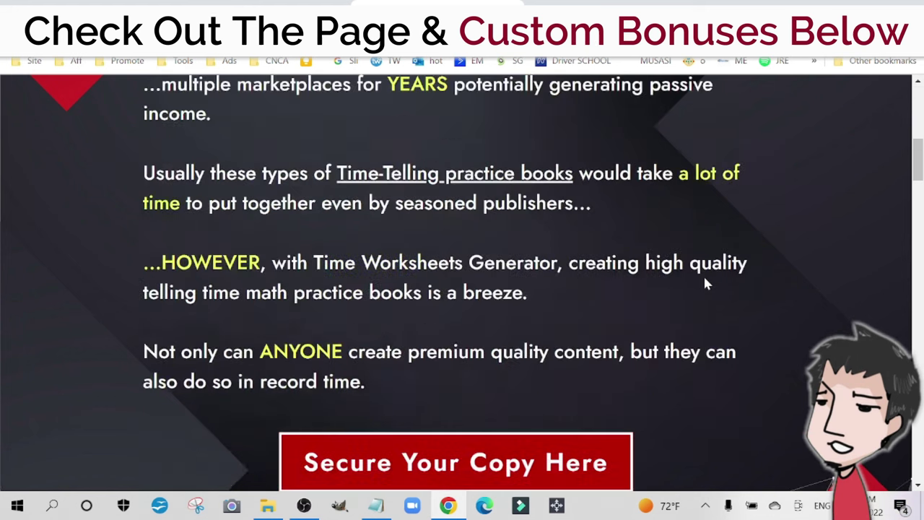
{"action": "scroll", "coordinate": [706, 283], "scroll_direction": "down", "scroll_amount": 1}
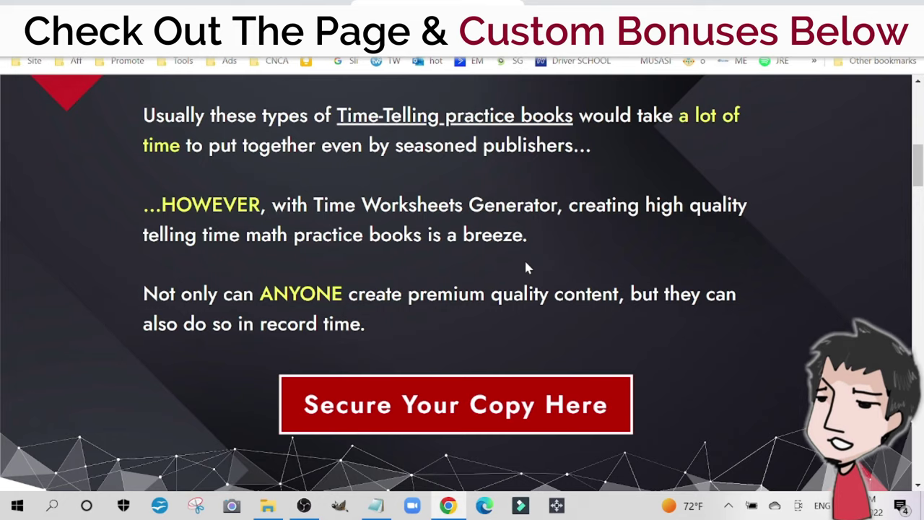
{"action": "scroll", "coordinate": [525, 266], "scroll_direction": "down", "scroll_amount": 8}
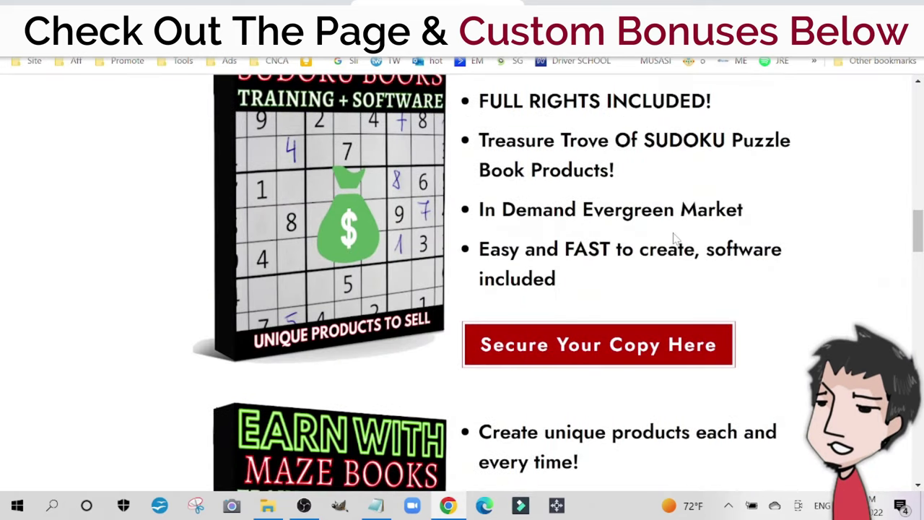
{"action": "scroll", "coordinate": [568, 268], "scroll_direction": "up", "scroll_amount": 2}
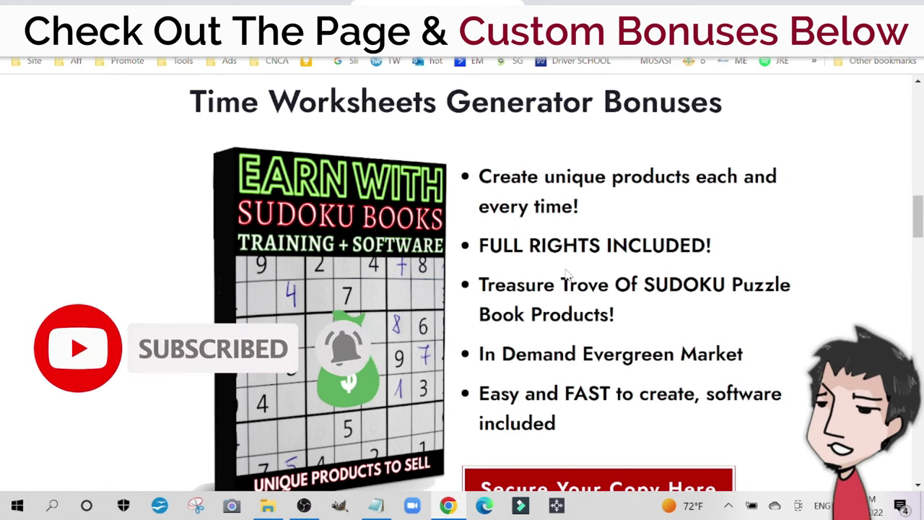
{"action": "scroll", "coordinate": [567, 273], "scroll_direction": "down", "scroll_amount": 5}
{"action": "scroll", "coordinate": [462, 281], "scroll_direction": "down", "scroll_amount": 1}
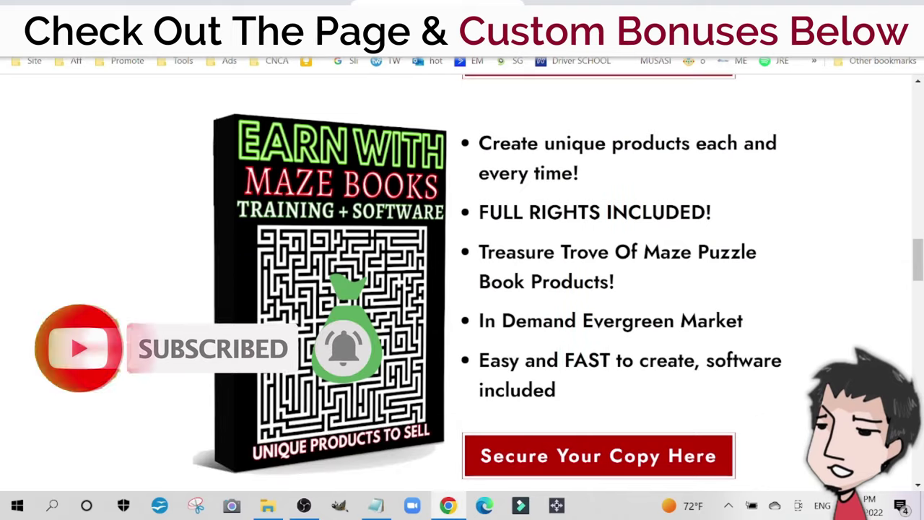
{"action": "scroll", "coordinate": [462, 281], "scroll_direction": "down", "scroll_amount": 2}
{"action": "scroll", "coordinate": [588, 289], "scroll_direction": "down", "scroll_amount": 3}
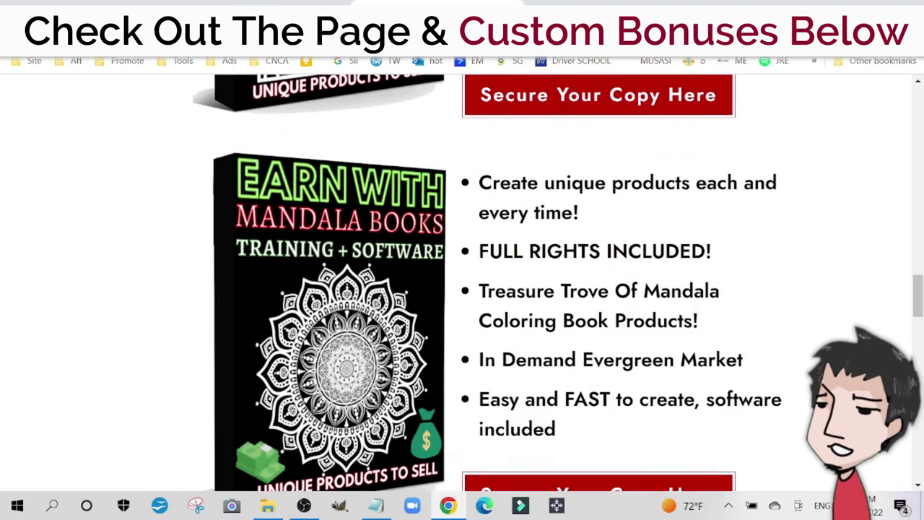
{"action": "scroll", "coordinate": [588, 289], "scroll_direction": "down", "scroll_amount": 5}
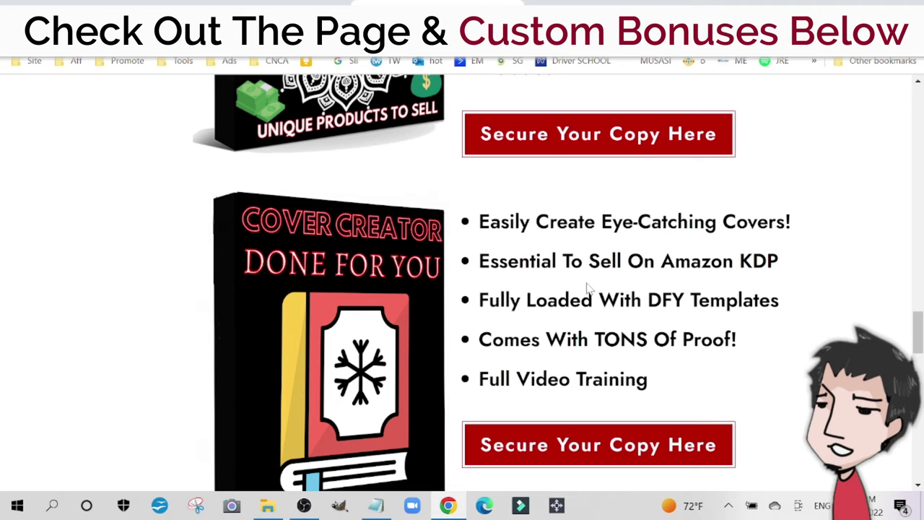
{"action": "scroll", "coordinate": [589, 289], "scroll_direction": "up", "scroll_amount": 3}
{"action": "scroll", "coordinate": [588, 289], "scroll_direction": "up", "scroll_amount": 6}
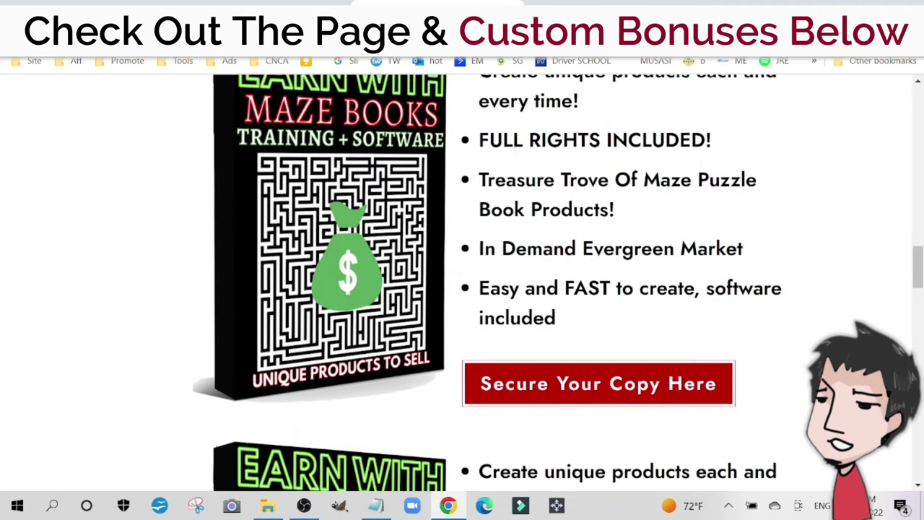
{"action": "scroll", "coordinate": [588, 288], "scroll_direction": "down", "scroll_amount": 3}
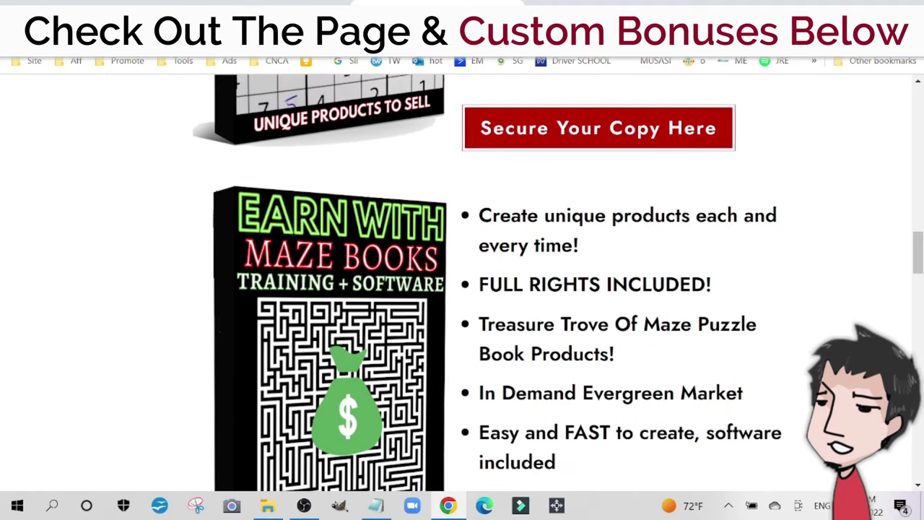
{"action": "scroll", "coordinate": [588, 289], "scroll_direction": "up", "scroll_amount": 5}
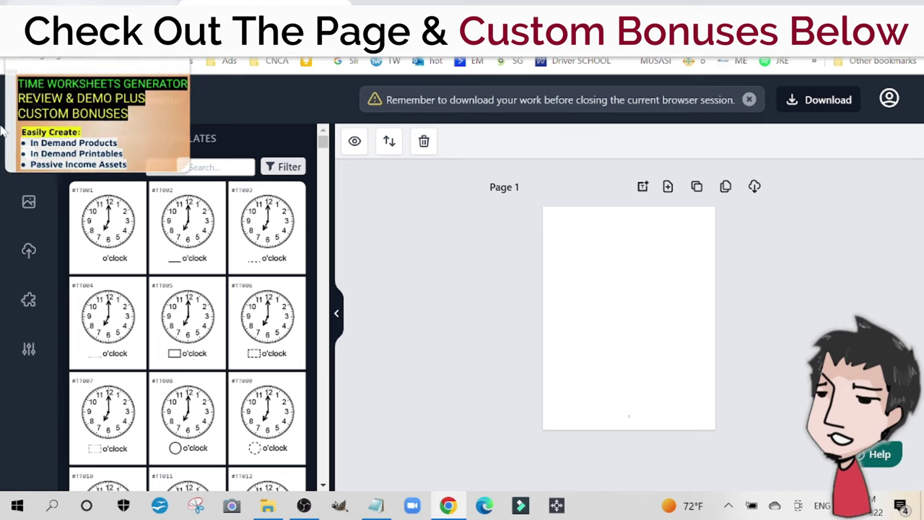
Open the book settings and keep the page trim at 8.5" x 11" (21.59 x 27.94 cm)
{"action": "left_click", "coordinate": [29, 350]}
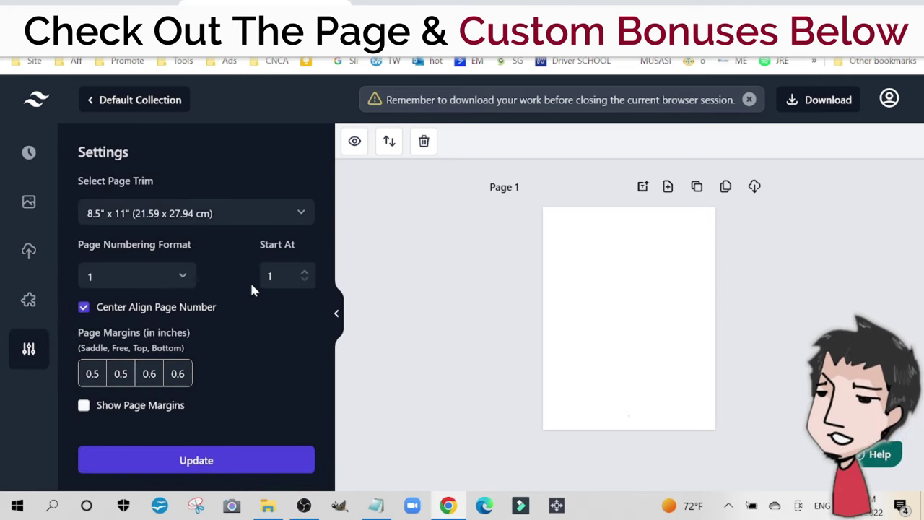
{"action": "left_click", "coordinate": [231, 214]}
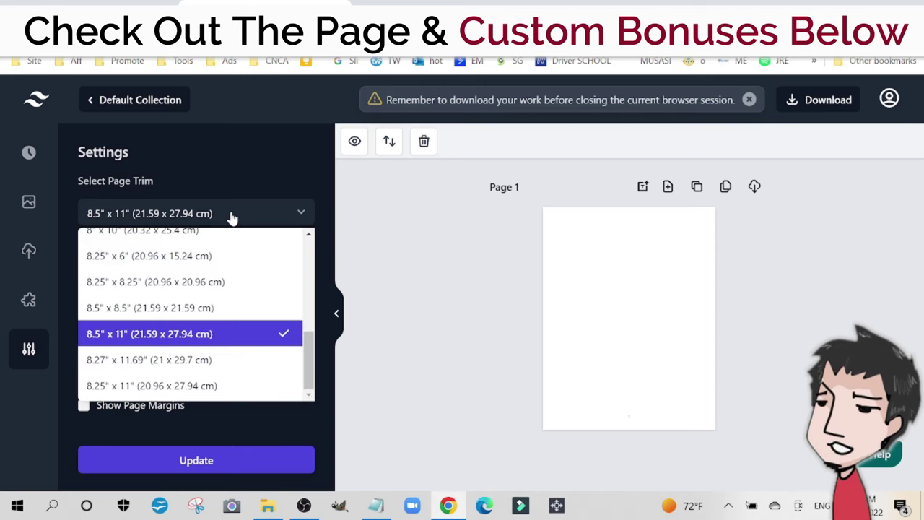
{"action": "left_click", "coordinate": [226, 332]}
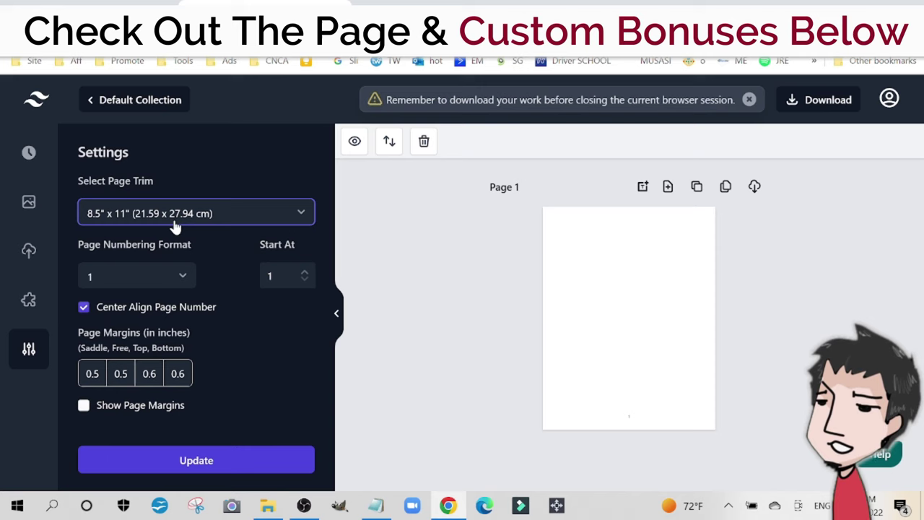
{"action": "left_click", "coordinate": [173, 273]}
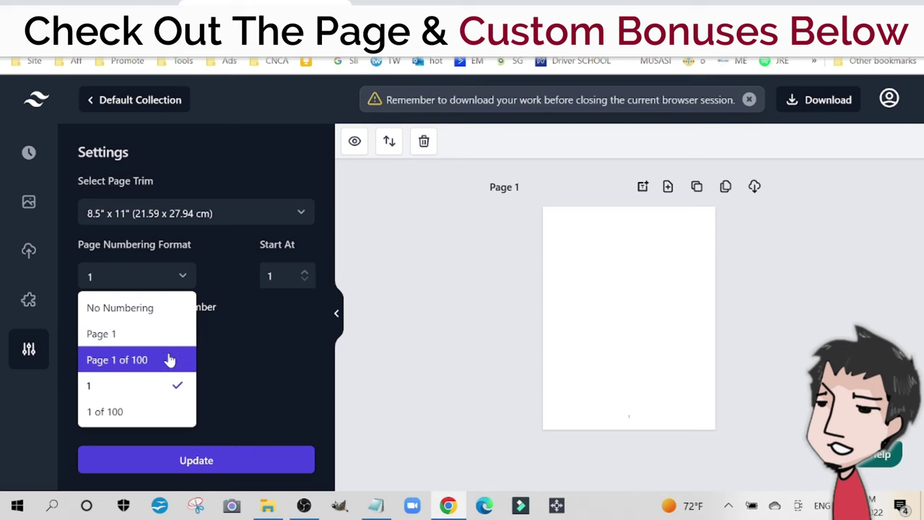
Apply plain "1" page numbering starting at 1 to the book
{"action": "left_click", "coordinate": [175, 395]}
{"action": "left_click", "coordinate": [271, 276]}
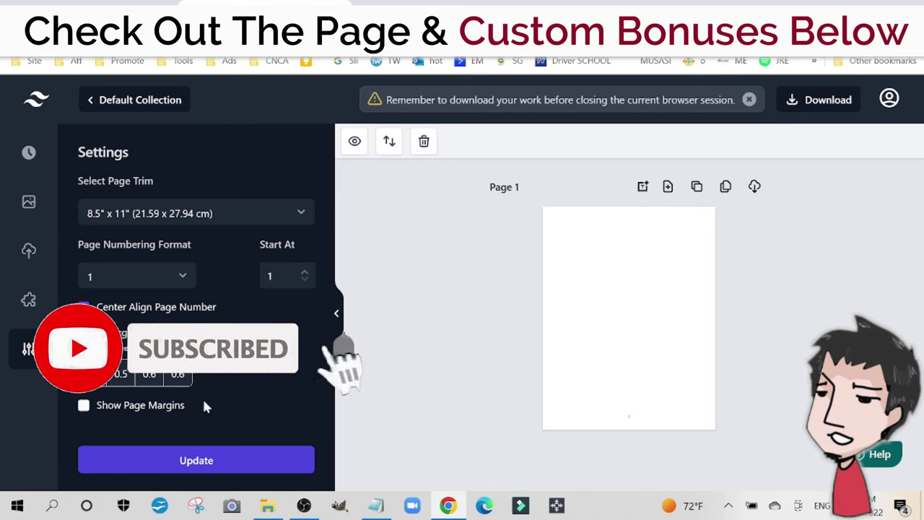
{"action": "left_click", "coordinate": [189, 462]}
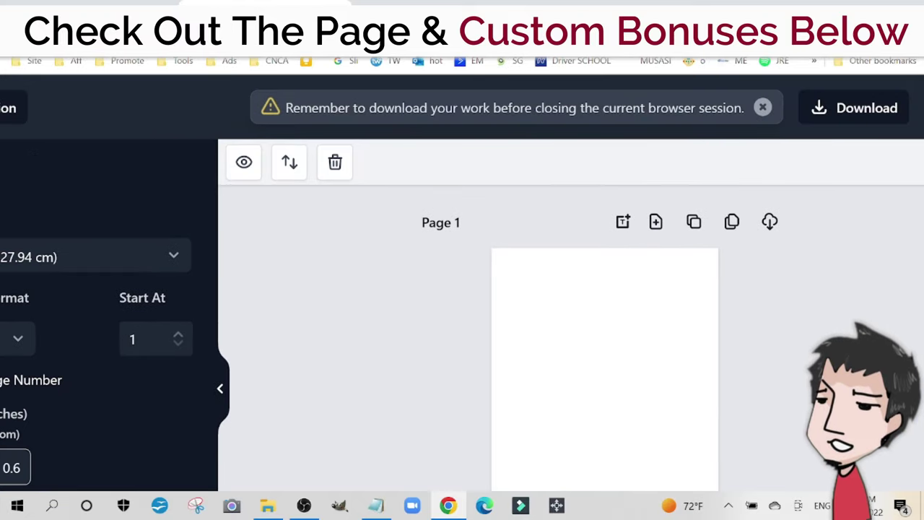
Add a blank Page 2 and delete the stray Add text box from Page 1
{"action": "left_click", "coordinate": [657, 222]}
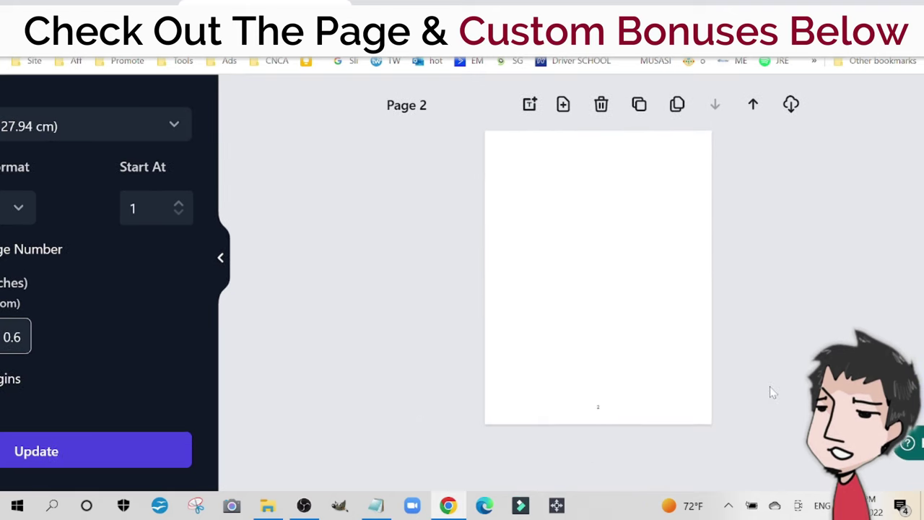
{"action": "scroll", "coordinate": [771, 392], "scroll_direction": "up", "scroll_amount": 4}
{"action": "scroll", "coordinate": [770, 375], "scroll_direction": "up", "scroll_amount": 2}
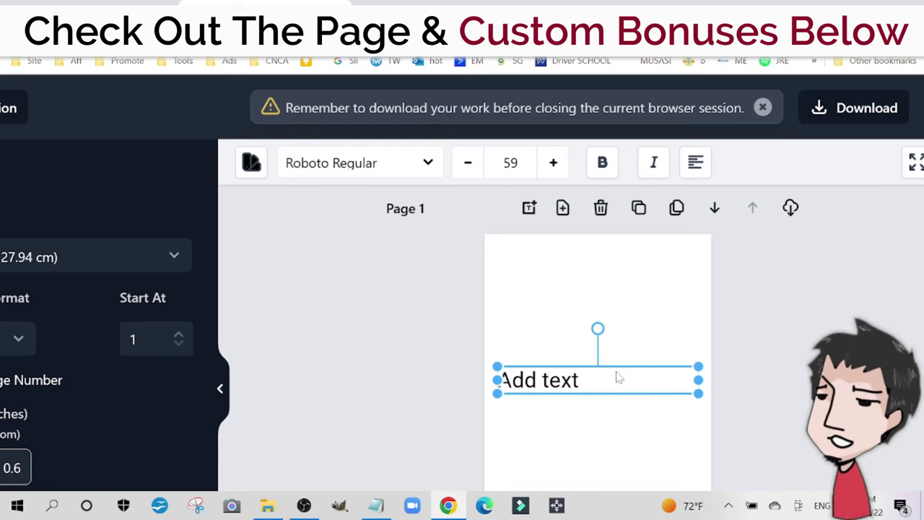
{"action": "key", "text": "Delete"}
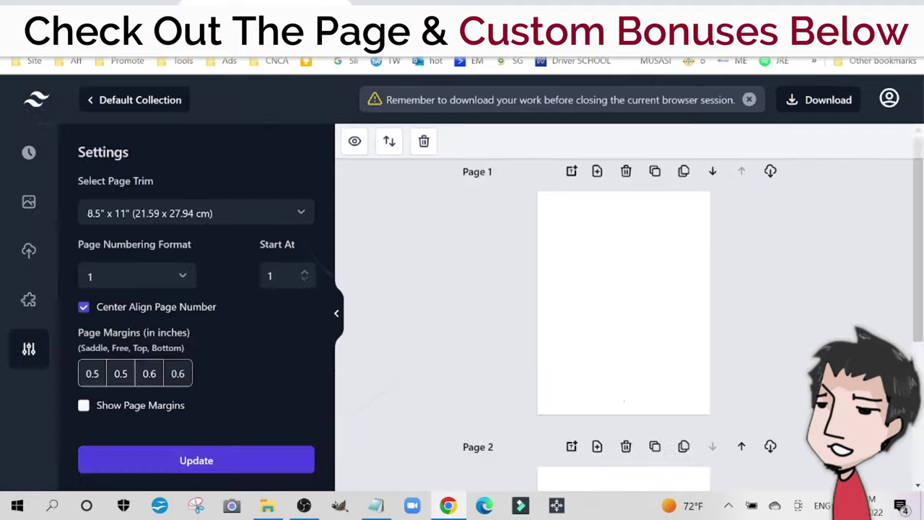
Insert clock template #TT002 onto Page 1 as a 4-row by 3-column grid
{"action": "left_click", "coordinate": [24, 160]}
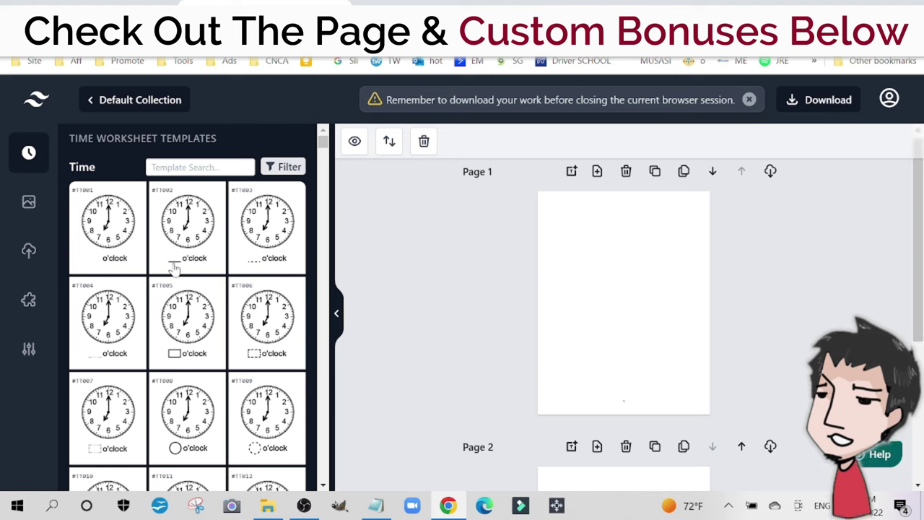
{"action": "left_click", "coordinate": [192, 224]}
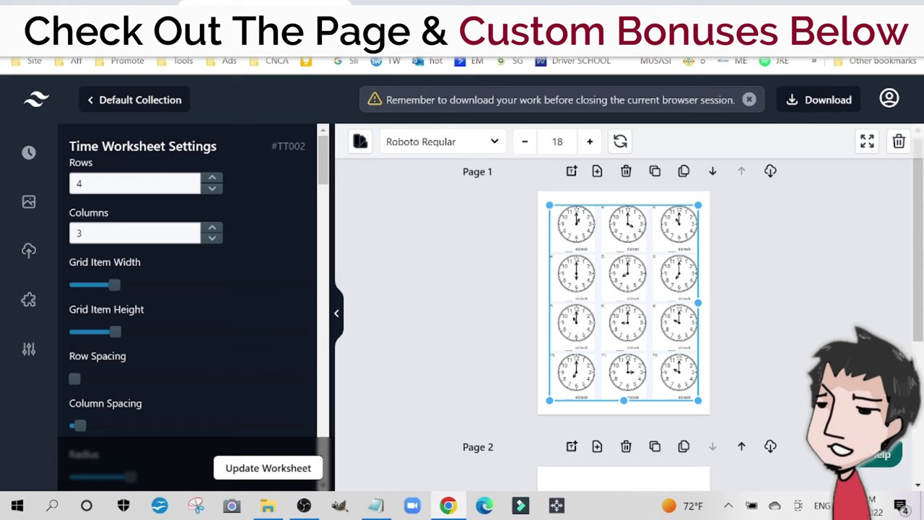
Cut the Page 1 clock grid to 3 rows by 3 columns and centre it on the page
{"action": "left_click", "coordinate": [214, 189]}
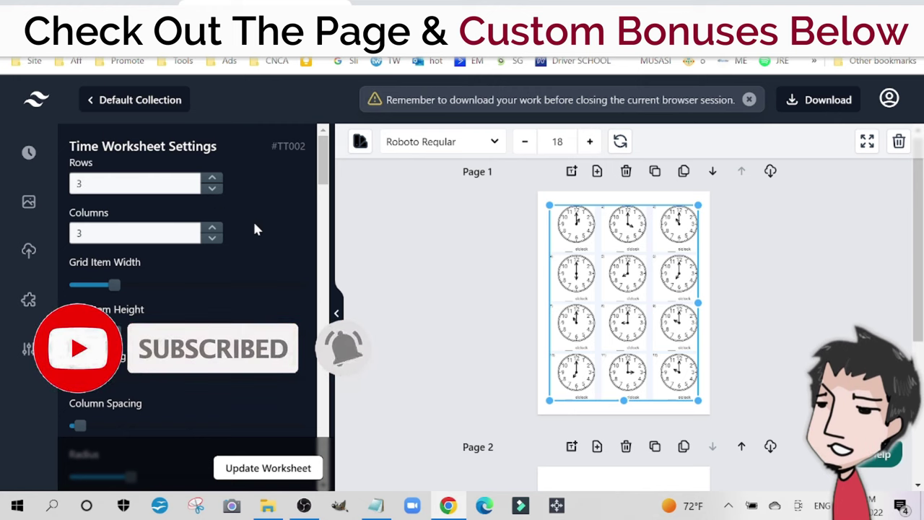
{"action": "scroll", "coordinate": [254, 230], "scroll_direction": "down", "scroll_amount": 3}
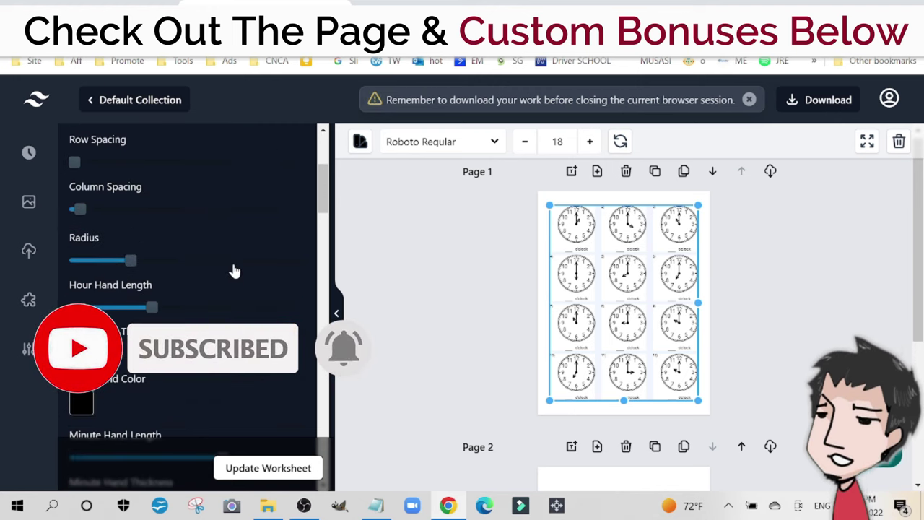
{"action": "scroll", "coordinate": [234, 268], "scroll_direction": "down", "scroll_amount": 8}
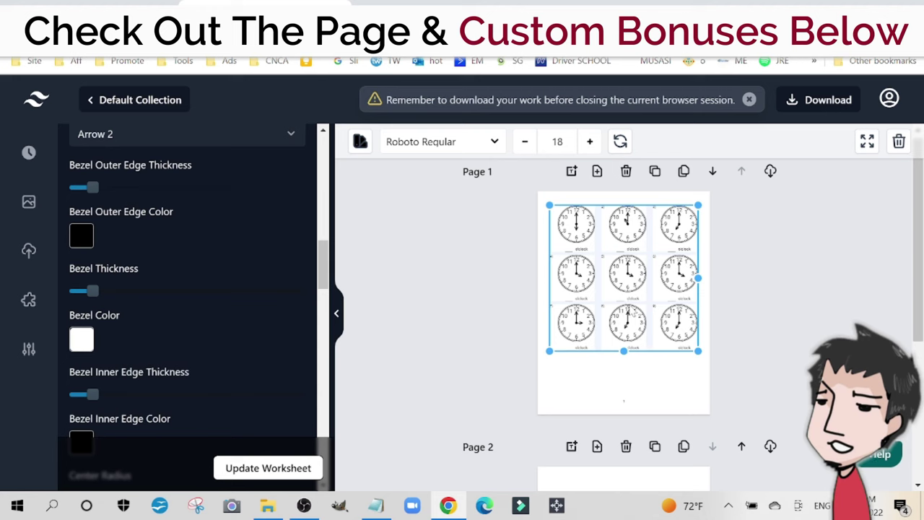
{"action": "left_click_drag", "start_coordinate": [624, 286], "coordinate": [626, 309]}
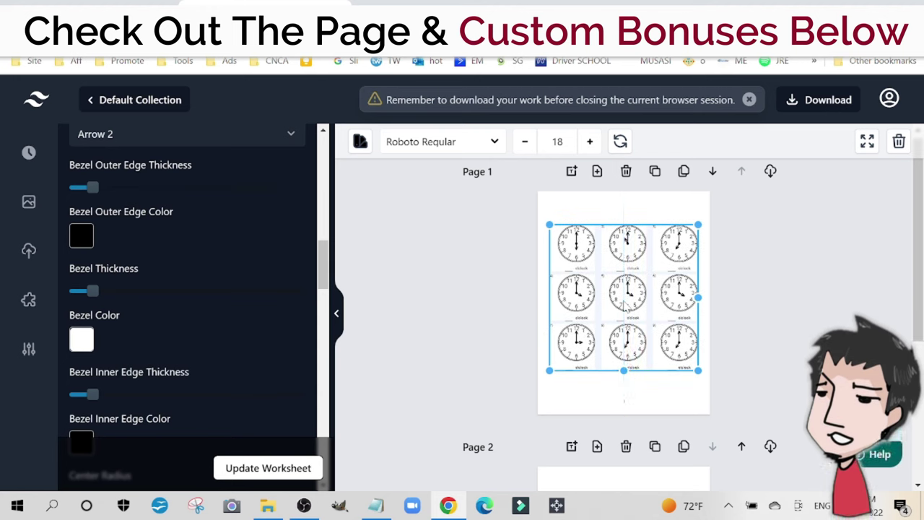
{"action": "left_click", "coordinate": [500, 284]}
{"action": "scroll", "coordinate": [476, 280], "scroll_direction": "down", "scroll_amount": 3}
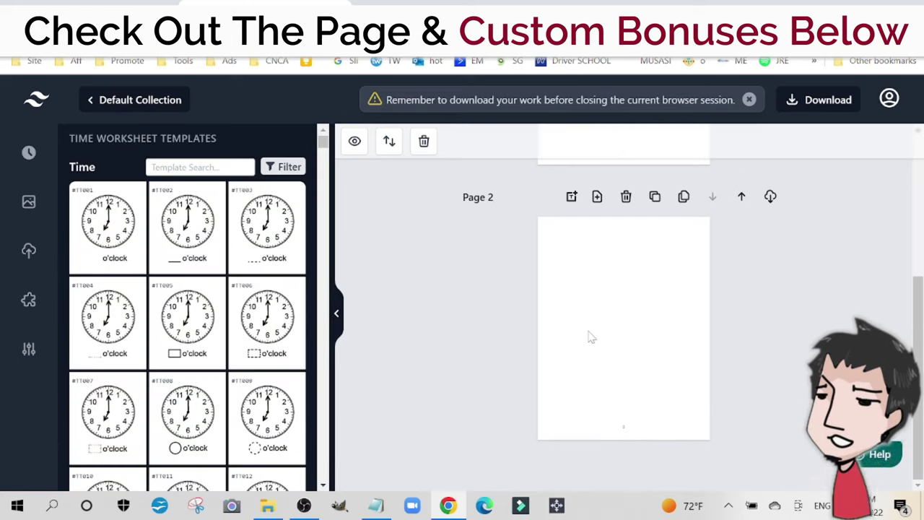
Place a border from the Trains image collection onto Page 2
{"action": "left_click", "coordinate": [27, 205]}
{"action": "scroll", "coordinate": [224, 267], "scroll_direction": "down", "scroll_amount": 1}
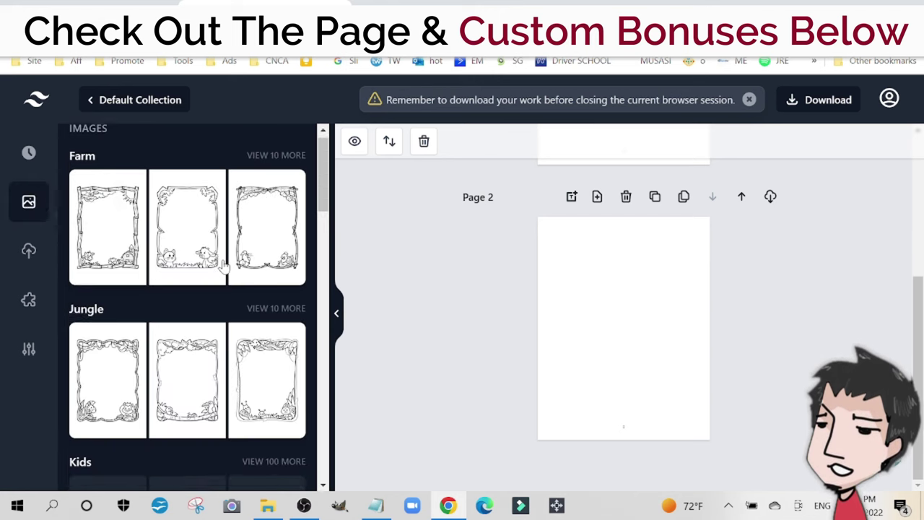
{"action": "scroll", "coordinate": [224, 267], "scroll_direction": "down", "scroll_amount": 10}
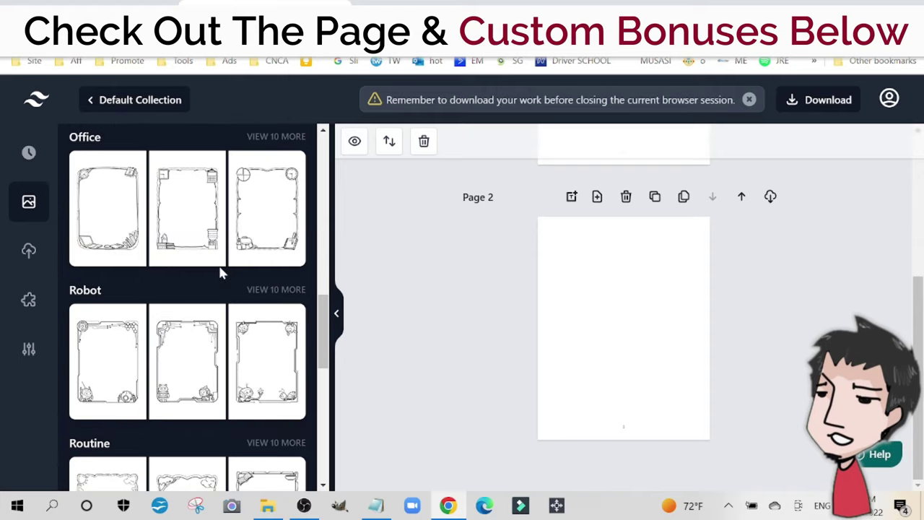
{"action": "scroll", "coordinate": [221, 273], "scroll_direction": "down", "scroll_amount": 8}
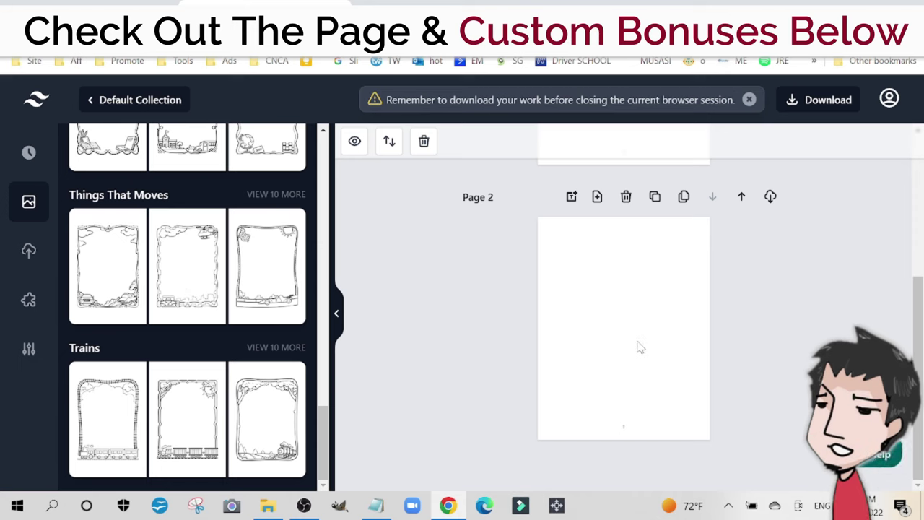
{"action": "left_click_drag", "start_coordinate": [639, 347], "coordinate": [637, 344]}
{"action": "left_click", "coordinate": [516, 327]}
Check the train border's placement on Page 2 by selecting and deselecting it
{"action": "scroll", "coordinate": [517, 329], "scroll_direction": "up", "scroll_amount": 4}
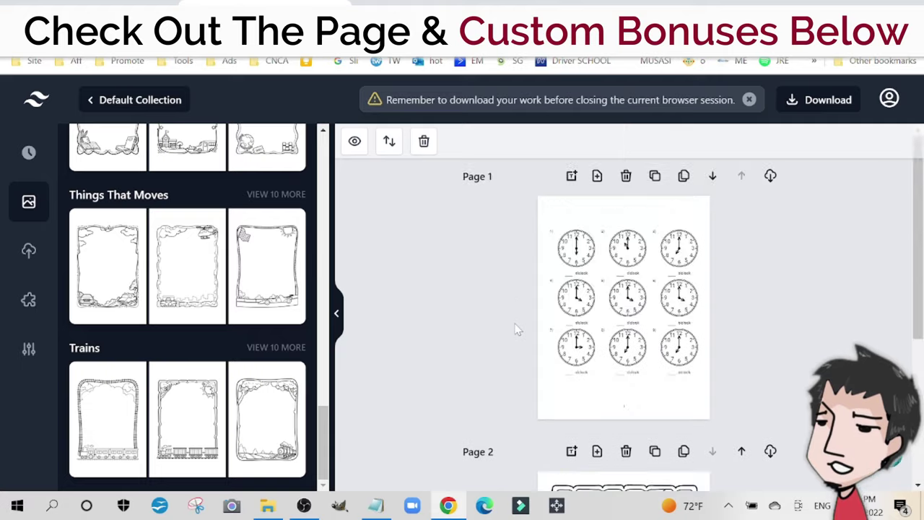
{"action": "scroll", "coordinate": [516, 329], "scroll_direction": "down", "scroll_amount": 4}
{"action": "left_click", "coordinate": [599, 309]}
{"action": "left_click", "coordinate": [530, 318]}
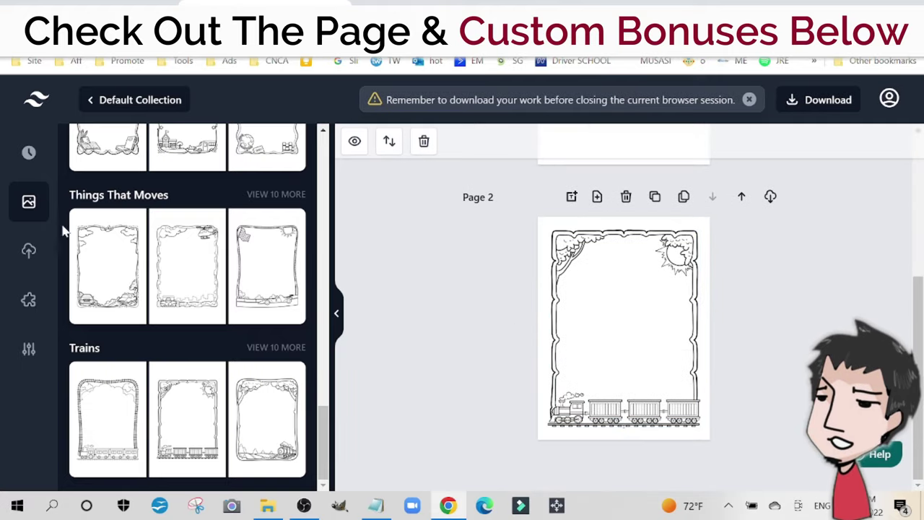
{"action": "left_click", "coordinate": [29, 152]}
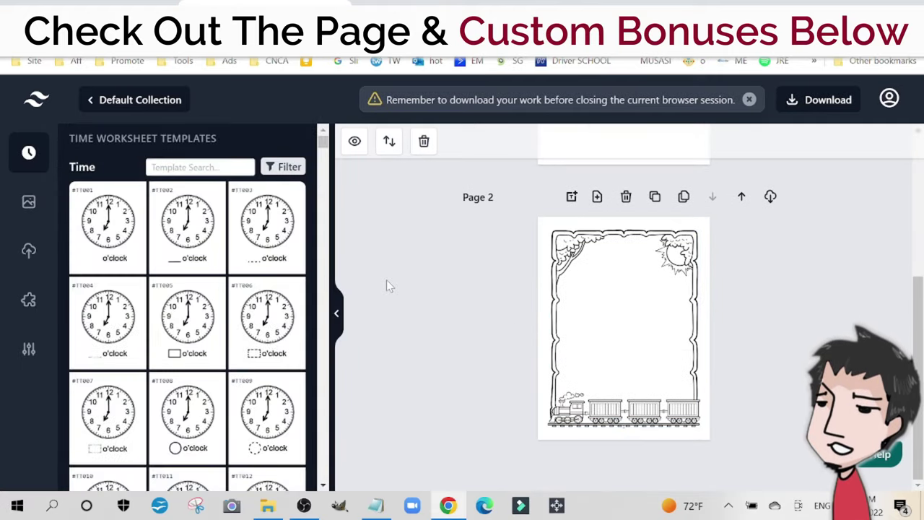
{"action": "left_click", "coordinate": [664, 318]}
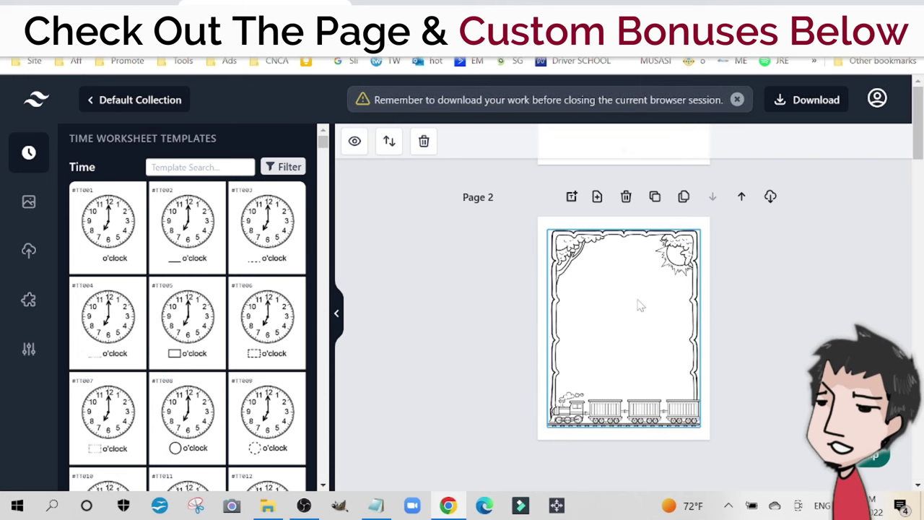
{"action": "left_click", "coordinate": [461, 200]}
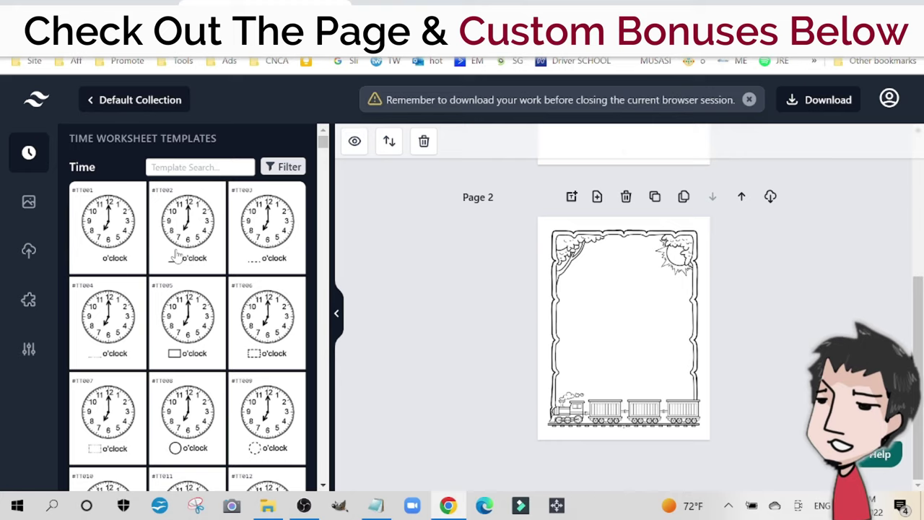
Insert #TT002 on Page 2 as a 2x2 clock grid centred inside the train border
{"action": "left_click", "coordinate": [176, 254]}
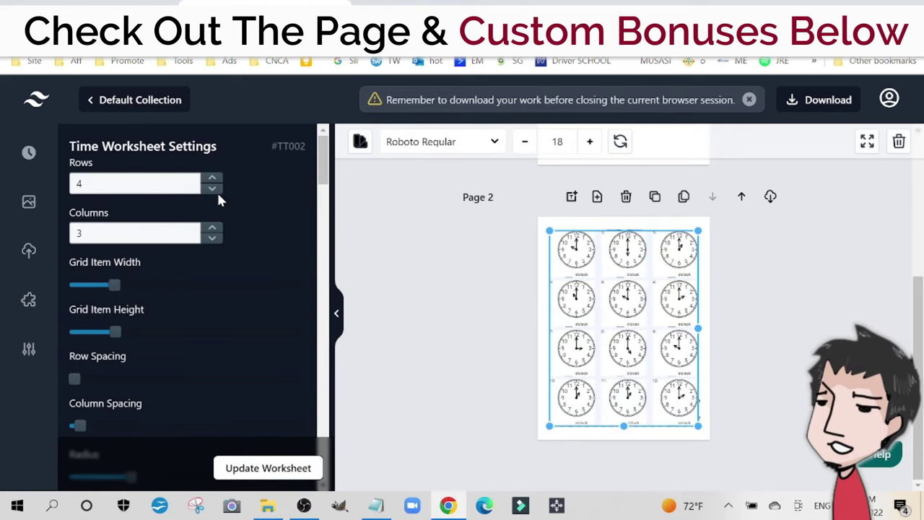
{"action": "left_click", "coordinate": [212, 189]}
{"action": "left_click", "coordinate": [212, 189]}
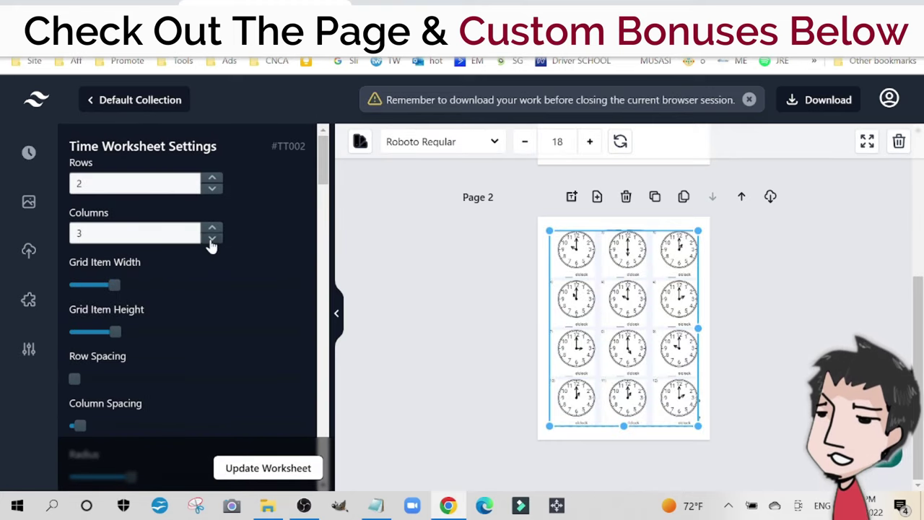
{"action": "left_click", "coordinate": [212, 238]}
{"action": "left_click", "coordinate": [267, 469]}
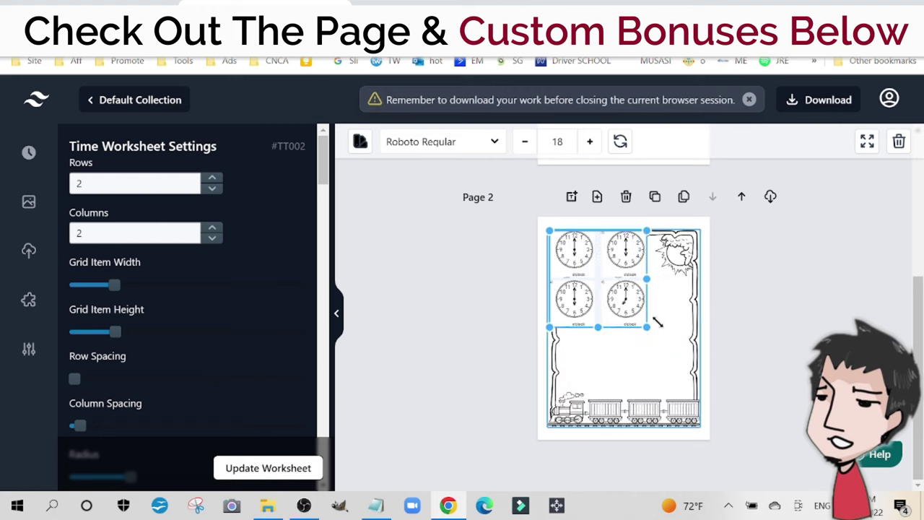
{"action": "left_click_drag", "start_coordinate": [580, 293], "coordinate": [603, 337]}
{"action": "left_click", "coordinate": [472, 287]}
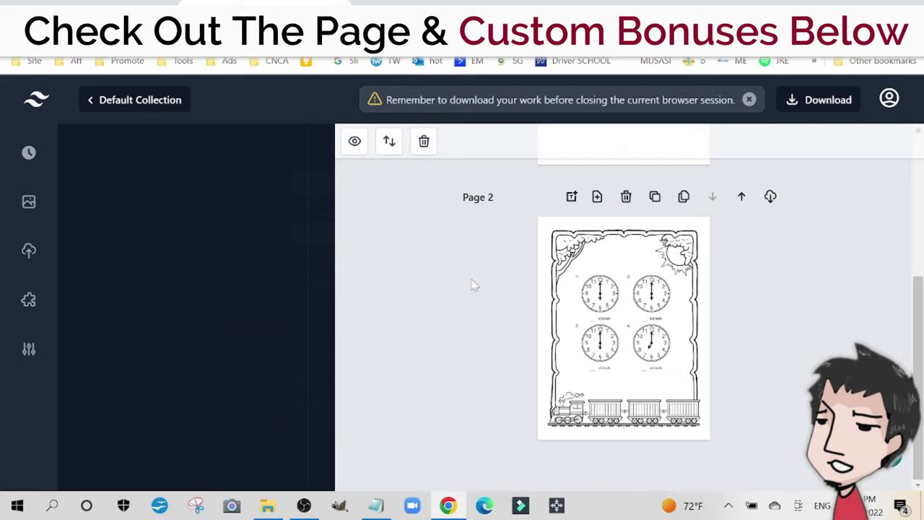
{"action": "scroll", "coordinate": [472, 287], "scroll_direction": "up", "scroll_amount": 3}
{"action": "scroll", "coordinate": [473, 286], "scroll_direction": "down", "scroll_amount": 2}
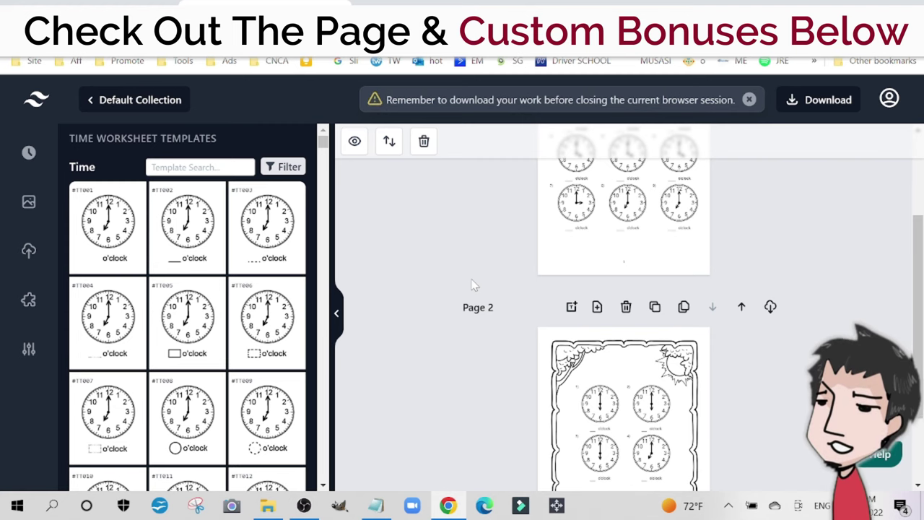
{"action": "scroll", "coordinate": [473, 285], "scroll_direction": "down", "scroll_amount": 2}
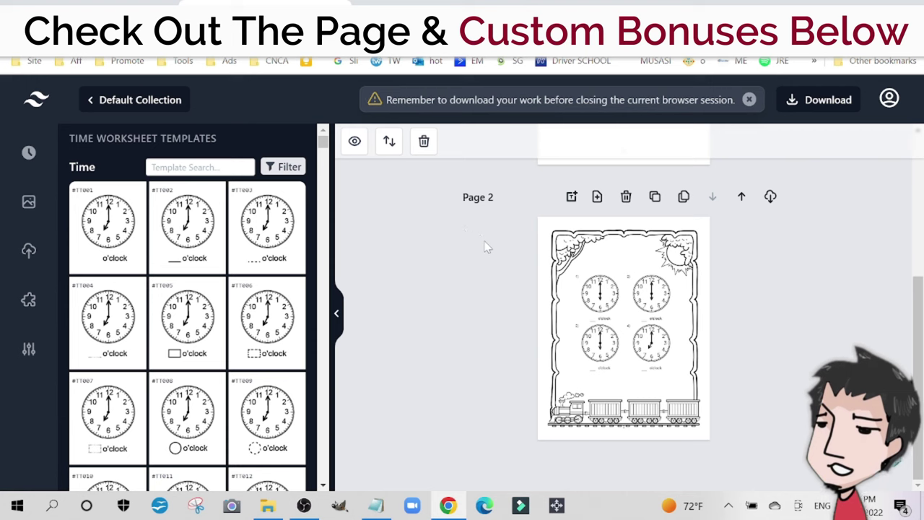
{"action": "scroll", "coordinate": [457, 307], "scroll_direction": "up", "scroll_amount": 1}
{"action": "scroll", "coordinate": [437, 371], "scroll_direction": "up", "scroll_amount": 3}
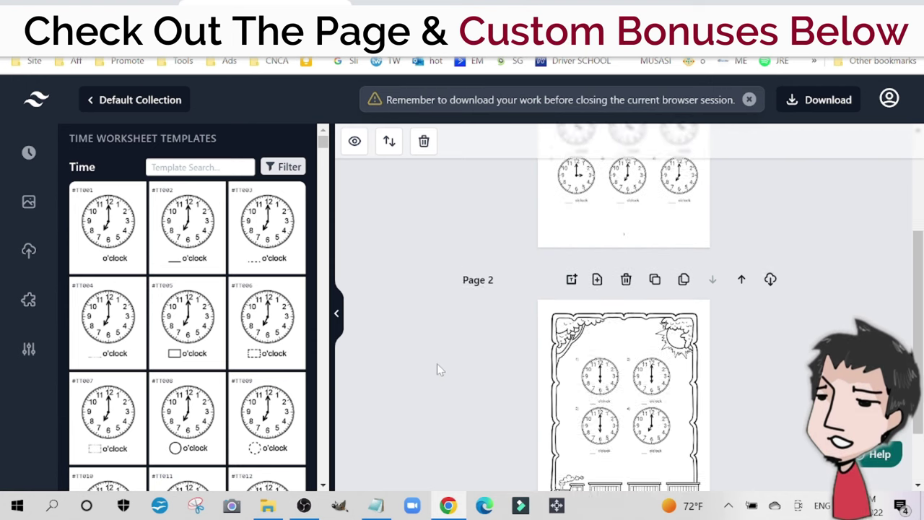
{"action": "scroll", "coordinate": [460, 346], "scroll_direction": "down", "scroll_amount": 4}
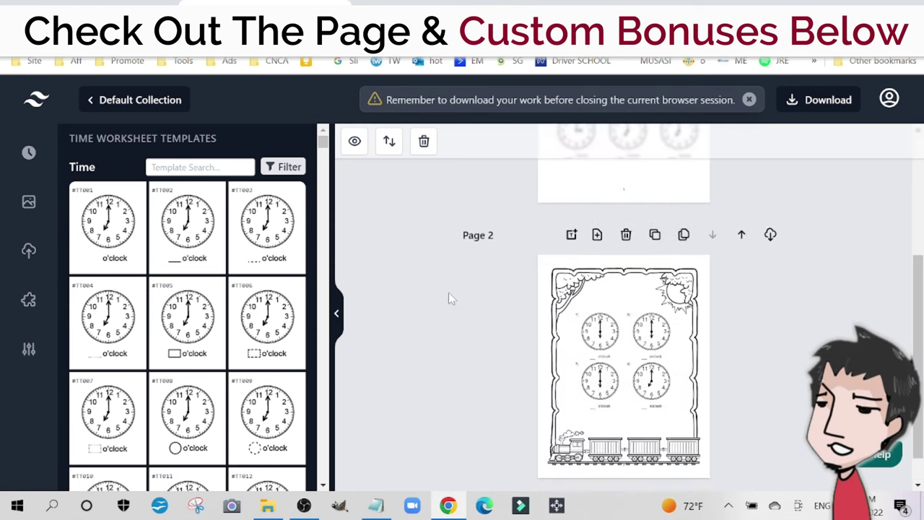
{"action": "left_click", "coordinate": [830, 103]}
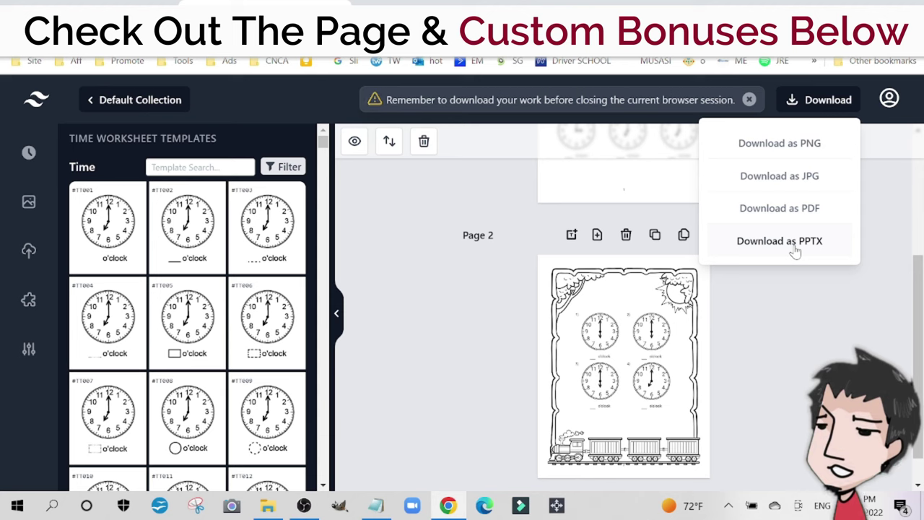
{"action": "left_click", "coordinate": [404, 219]}
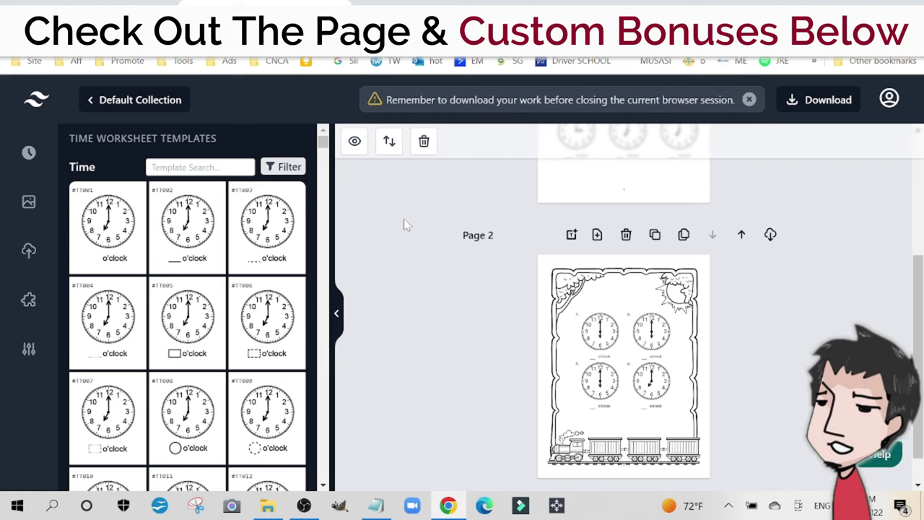
Filter the template gallery to Elapsed Time, leaving 14 of 460 templates
{"action": "left_click", "coordinate": [280, 167]}
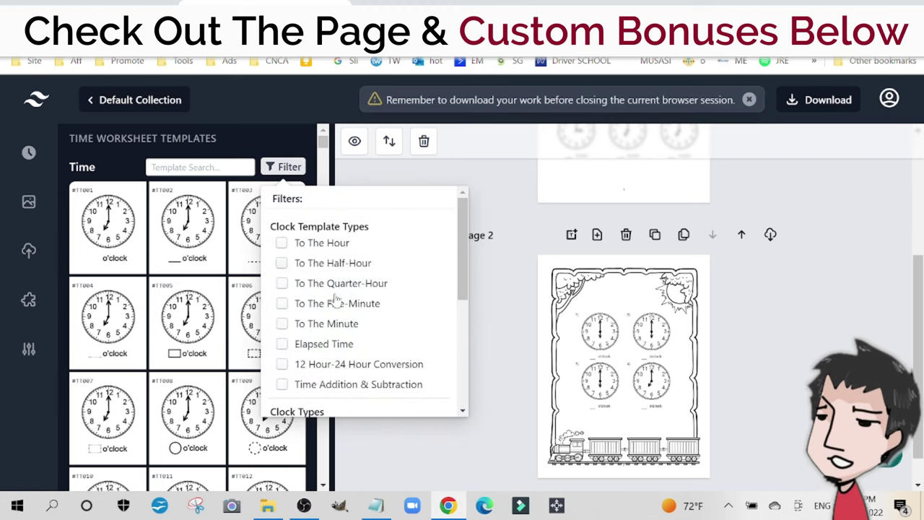
{"action": "scroll", "coordinate": [349, 306], "scroll_direction": "down", "scroll_amount": 3}
{"action": "scroll", "coordinate": [349, 306], "scroll_direction": "down", "scroll_amount": 1}
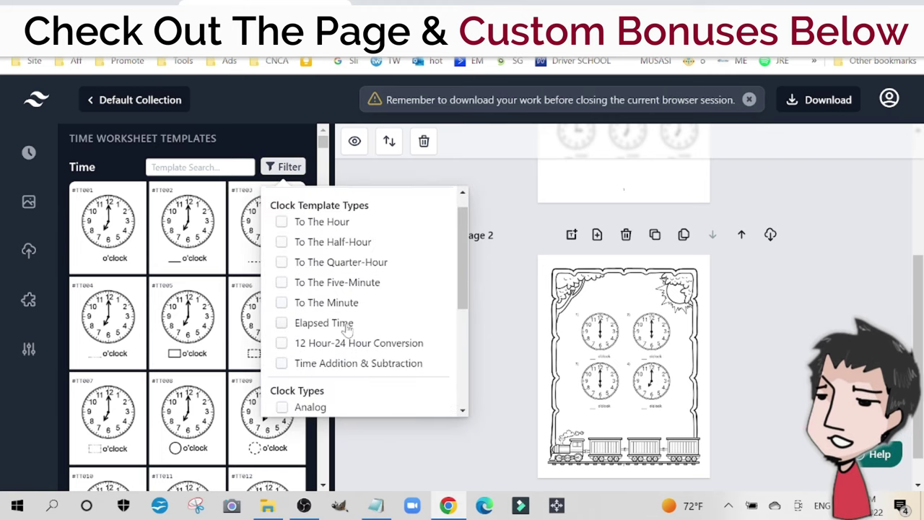
{"action": "scroll", "coordinate": [347, 307], "scroll_direction": "up", "scroll_amount": 3}
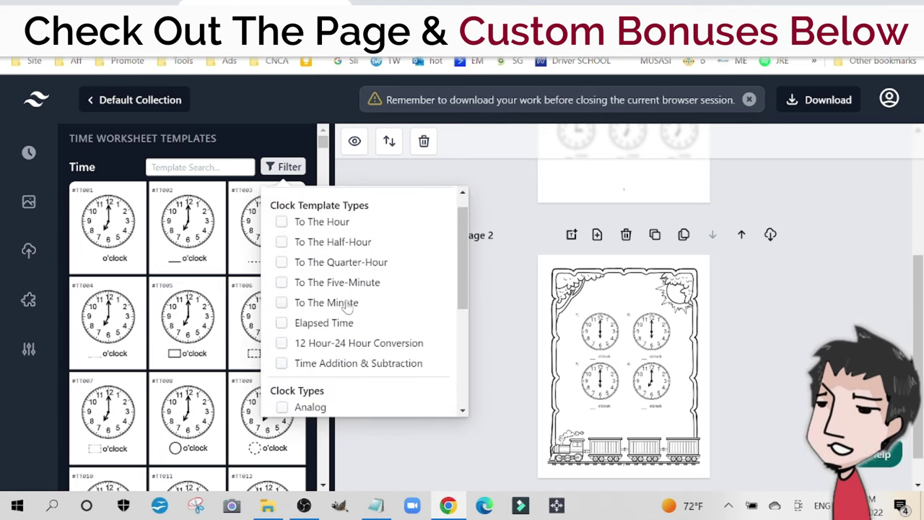
{"action": "scroll", "coordinate": [347, 306], "scroll_direction": "down", "scroll_amount": 1}
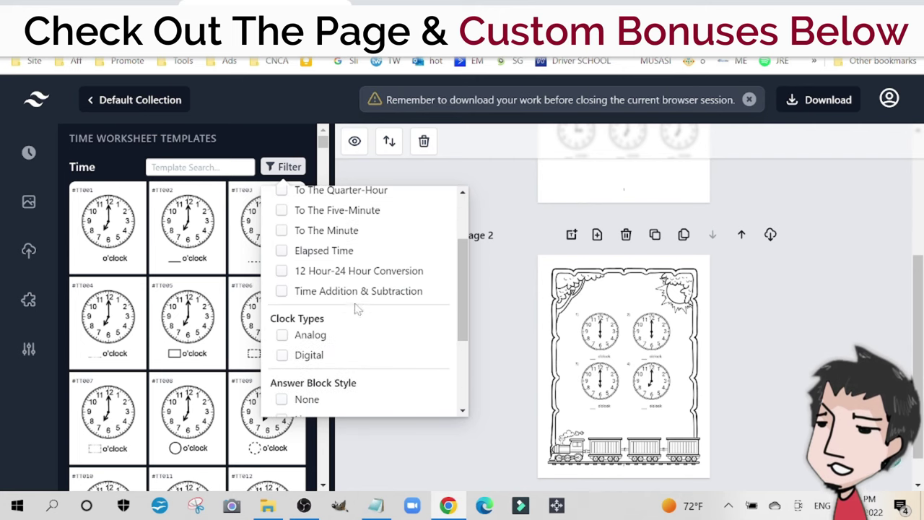
{"action": "left_click", "coordinate": [339, 251]}
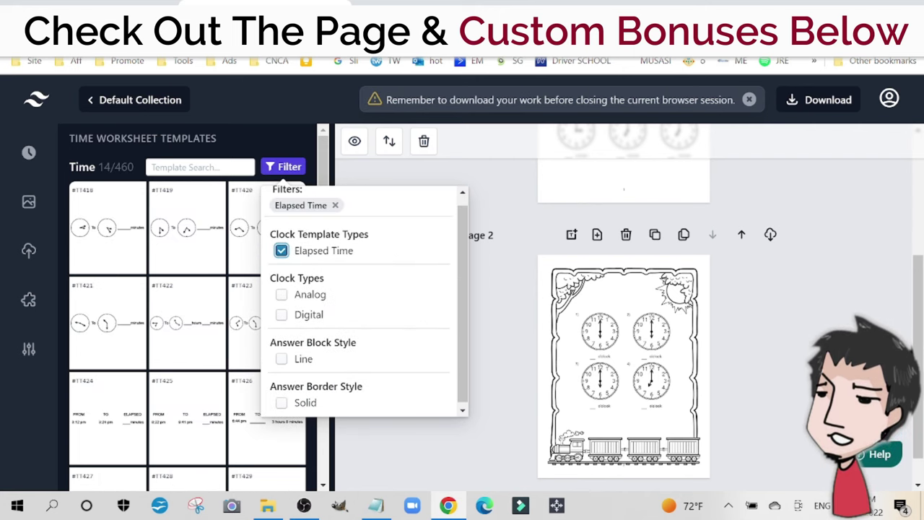
{"action": "left_click", "coordinate": [179, 159]}
{"action": "scroll", "coordinate": [249, 268], "scroll_direction": "down", "scroll_amount": 3}
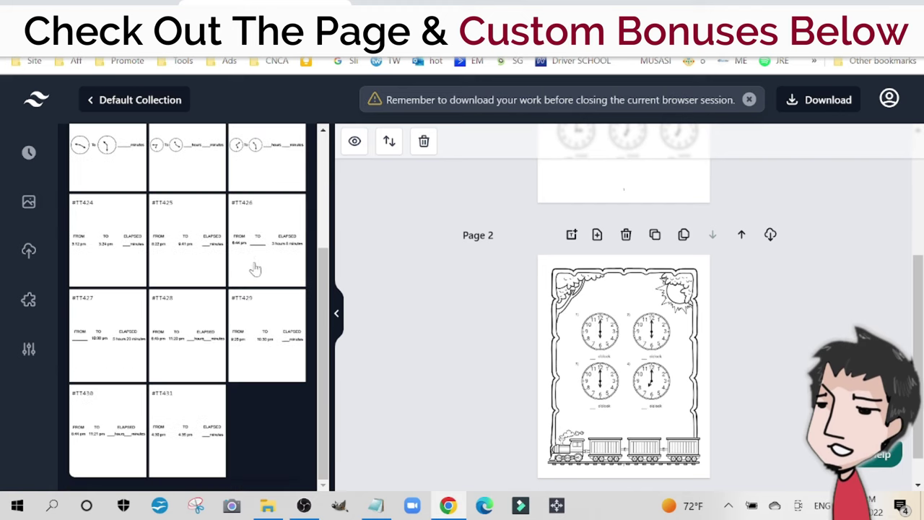
{"action": "scroll", "coordinate": [187, 339], "scroll_direction": "up", "scroll_amount": 3}
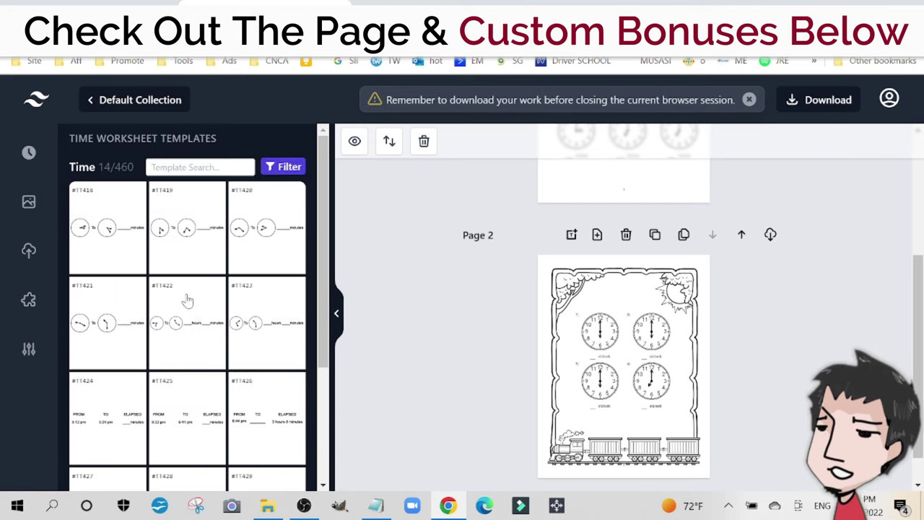
Add Page 3 with the #TT419 elapsed-time worksheet, widened slightly to the right
{"action": "left_click", "coordinate": [597, 234]}
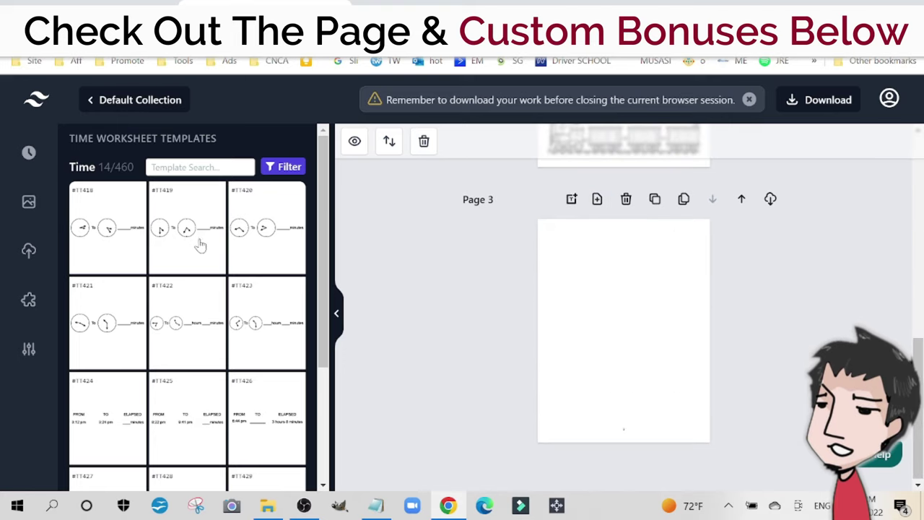
{"action": "left_click", "coordinate": [193, 244]}
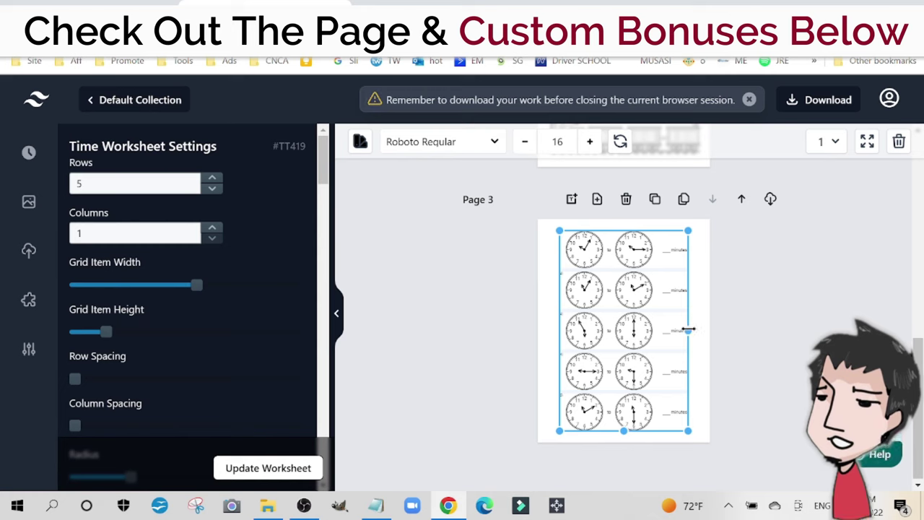
{"action": "left_click_drag", "start_coordinate": [691, 330], "coordinate": [693, 330]}
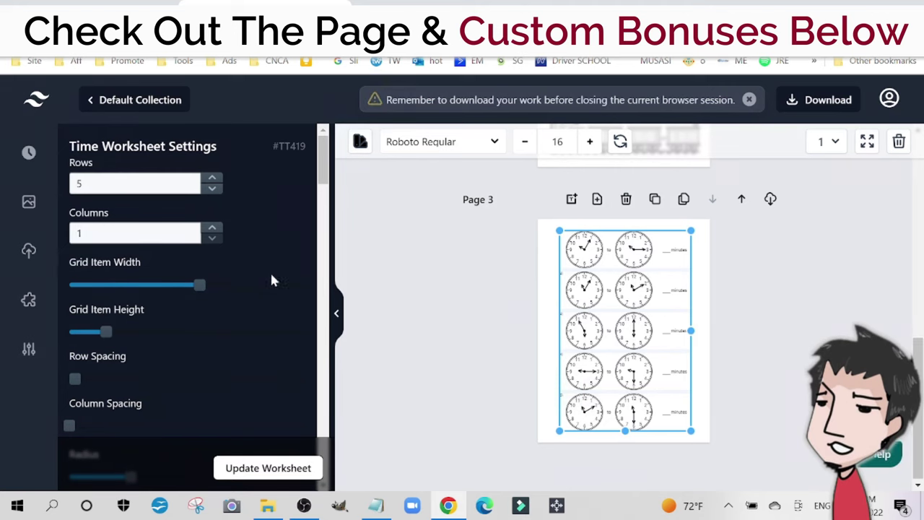
Browse the Uploads panel for your own images, then return to the sales page's feature checklist
{"action": "left_click", "coordinate": [31, 262]}
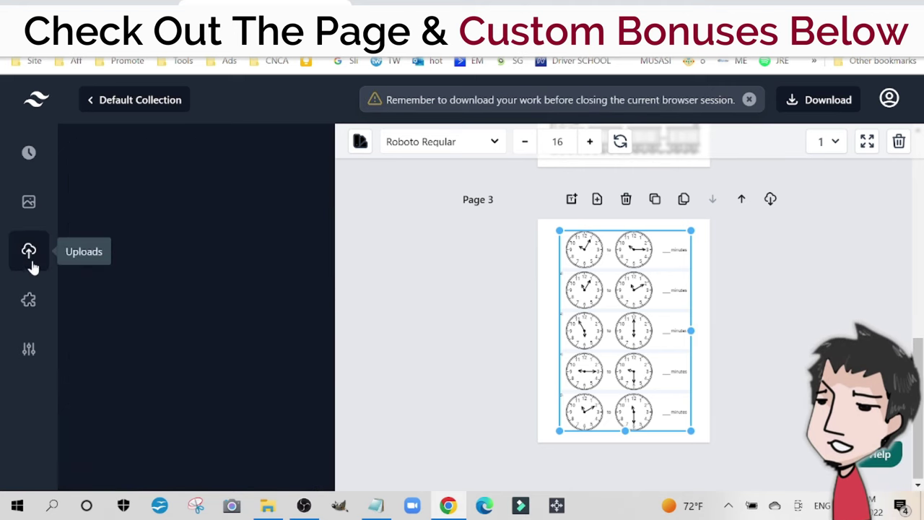
{"action": "scroll", "coordinate": [223, 333], "scroll_direction": "down", "scroll_amount": 2}
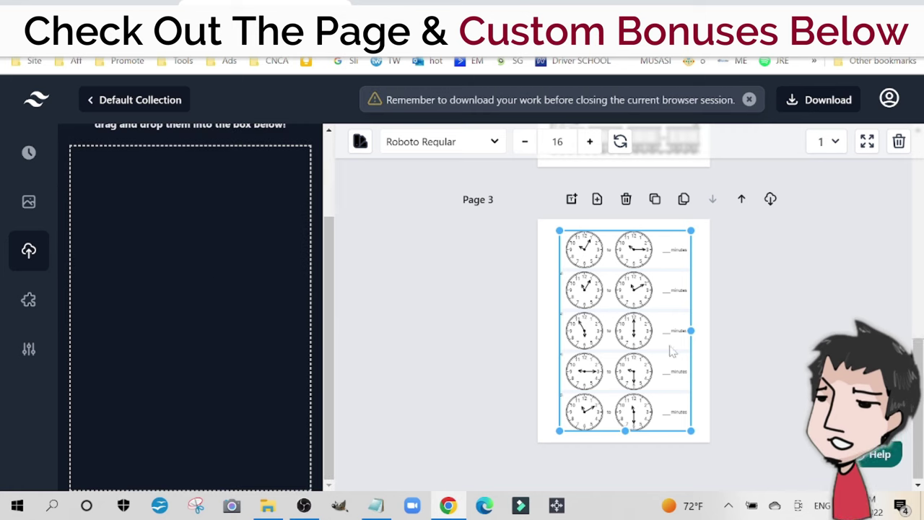
{"action": "left_click", "coordinate": [657, 3]}
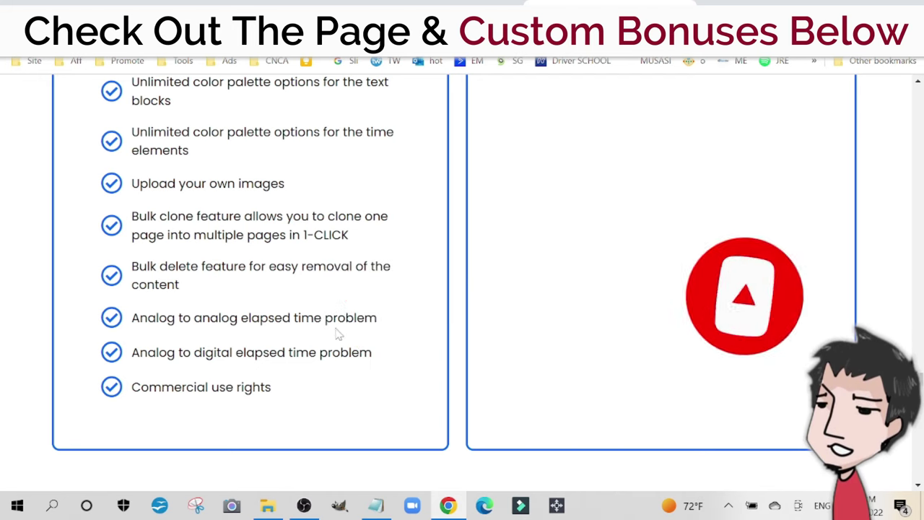
Scroll the sales page to the OTO1 and OTO2 upgrade boxes and select the OTO2 heading
{"action": "scroll", "coordinate": [334, 336], "scroll_direction": "up", "scroll_amount": 5}
{"action": "scroll", "coordinate": [334, 337], "scroll_direction": "up", "scroll_amount": 2}
{"action": "scroll", "coordinate": [334, 336], "scroll_direction": "down", "scroll_amount": 4}
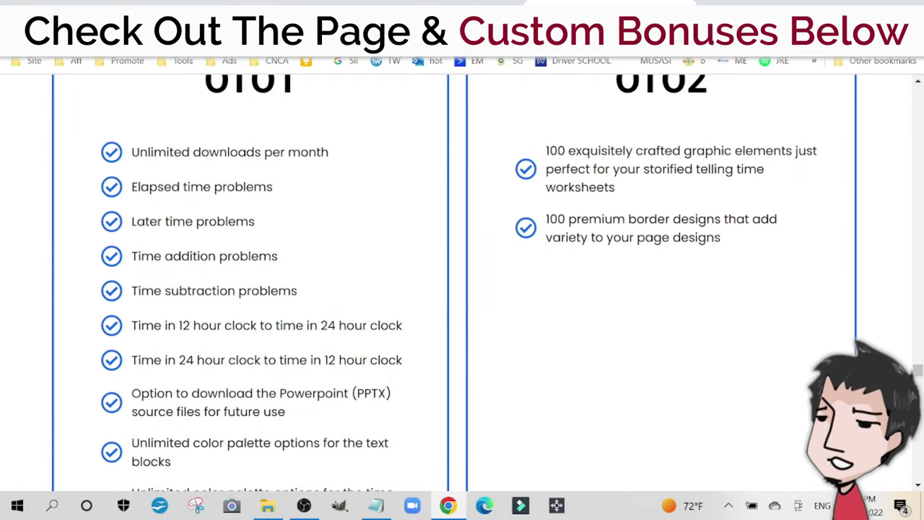
{"action": "scroll", "coordinate": [334, 336], "scroll_direction": "up", "scroll_amount": 1}
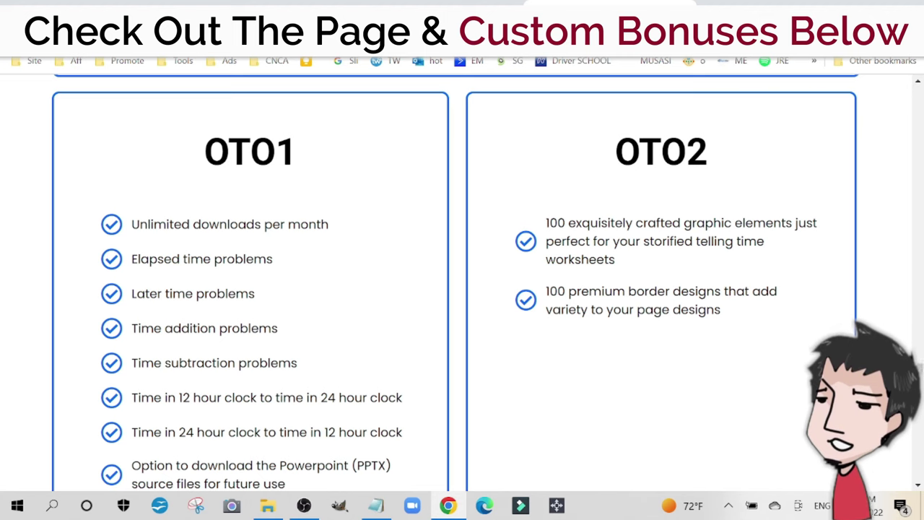
{"action": "triple_click", "coordinate": [754, 149]}
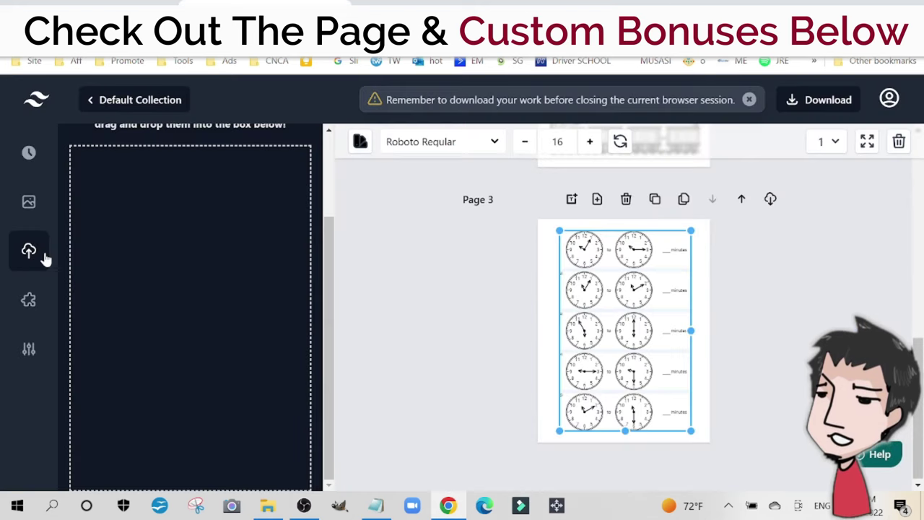
Scroll through the Images gallery of themed frames in the editor sidebar
{"action": "left_click", "coordinate": [40, 217]}
{"action": "scroll", "coordinate": [202, 284], "scroll_direction": "down", "scroll_amount": 10}
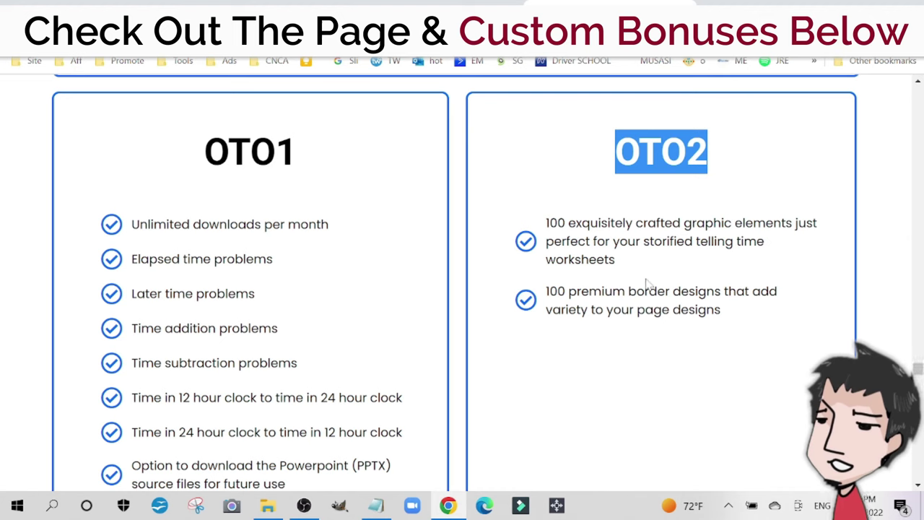
Select the OTO1 heading on the sales page instead of OTO2
{"action": "double_click", "coordinate": [329, 168]}
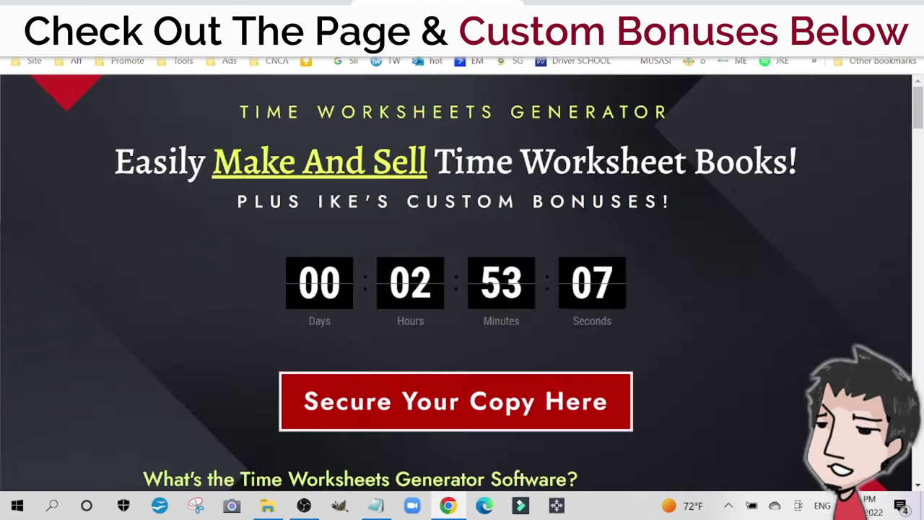
Scroll down through the custom bonuses, starting with Earn With Sudoku Books, then back up slightly
{"action": "scroll", "coordinate": [422, 222], "scroll_direction": "down", "scroll_amount": 15}
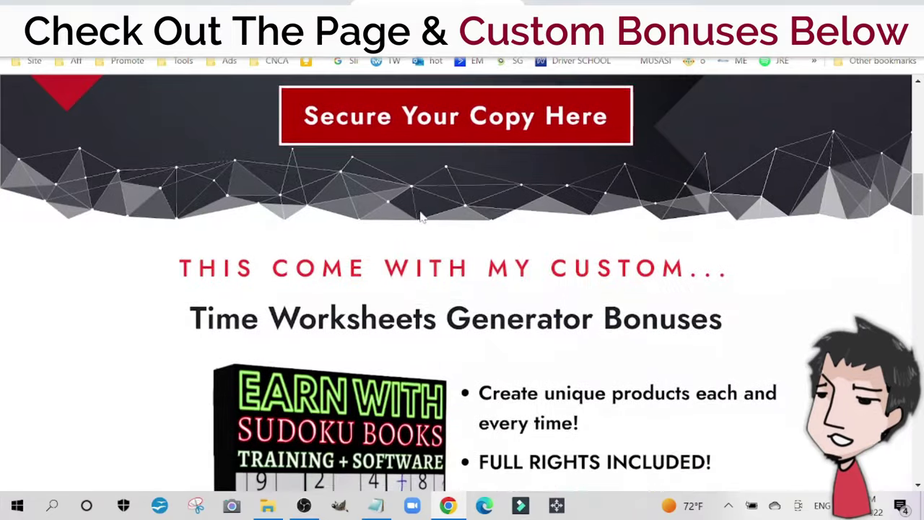
{"action": "scroll", "coordinate": [420, 221], "scroll_direction": "down", "scroll_amount": 17}
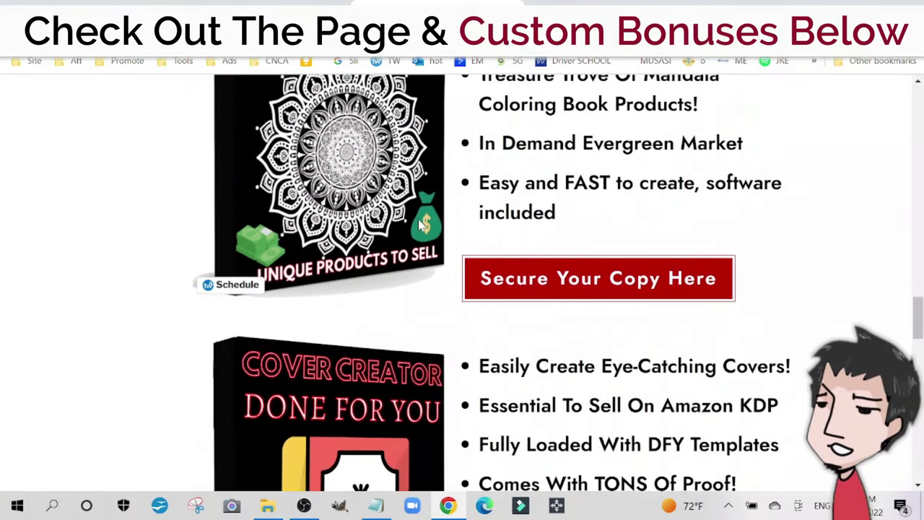
{"action": "scroll", "coordinate": [417, 222], "scroll_direction": "down", "scroll_amount": 3}
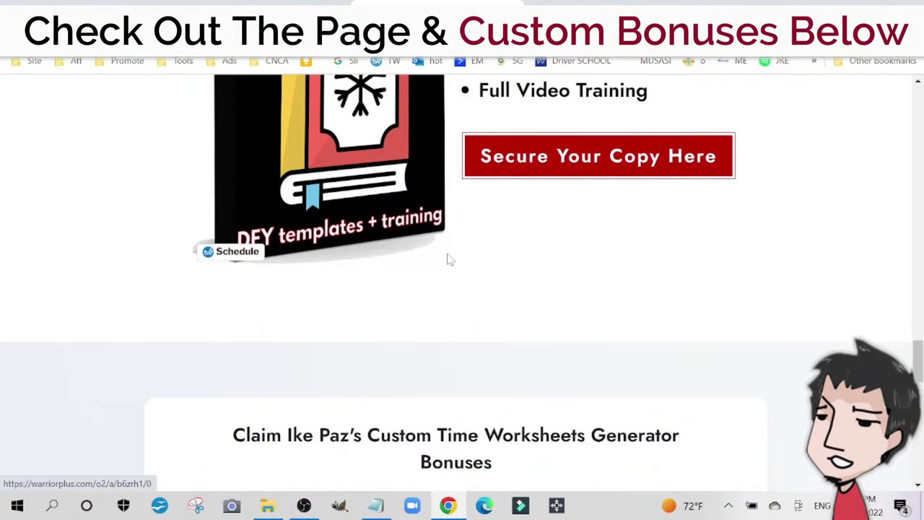
{"action": "scroll", "coordinate": [303, 273], "scroll_direction": "up", "scroll_amount": 20}
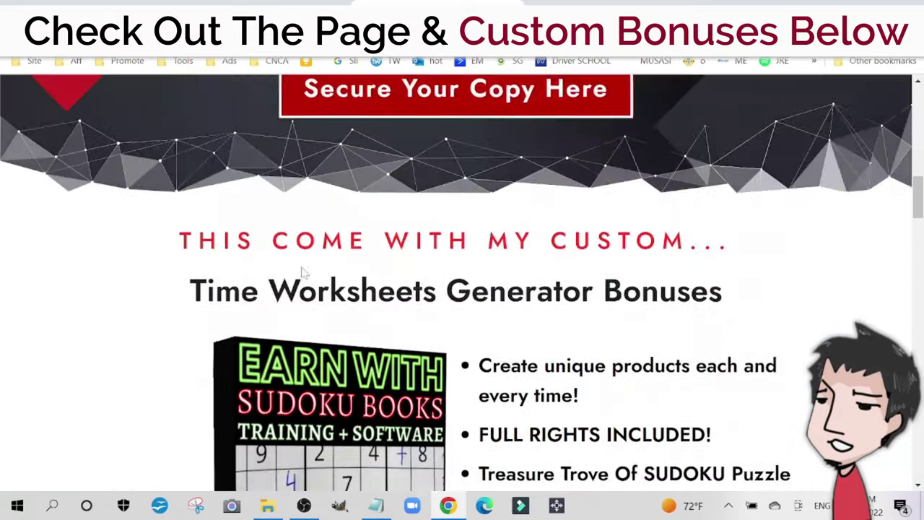